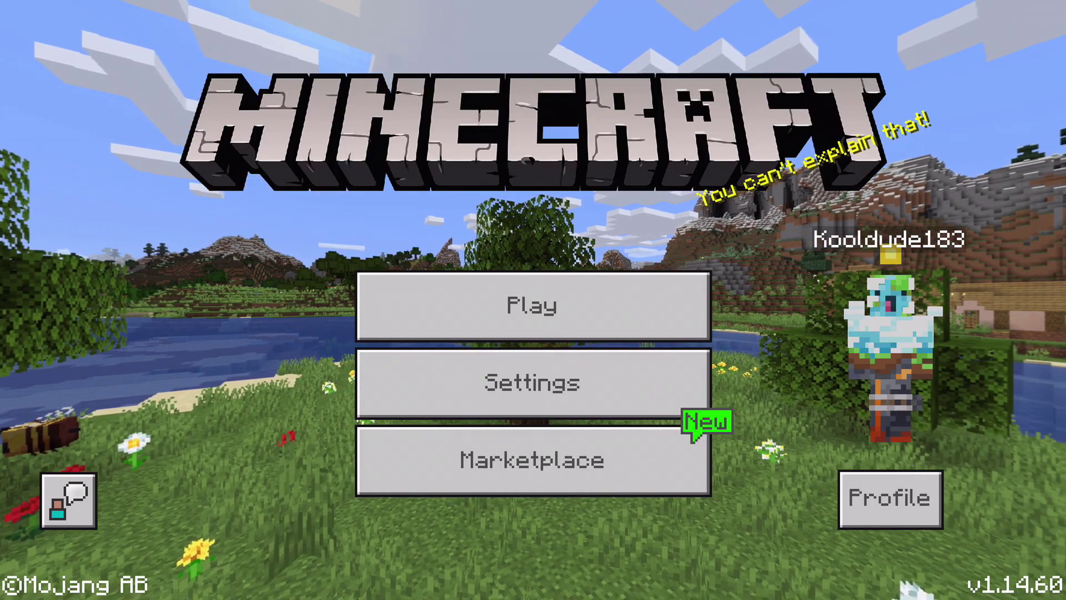
Step: Open Minecraft's worlds list, where the 3.1MB Survival world Test World sits below two expired Realms
key(Return)
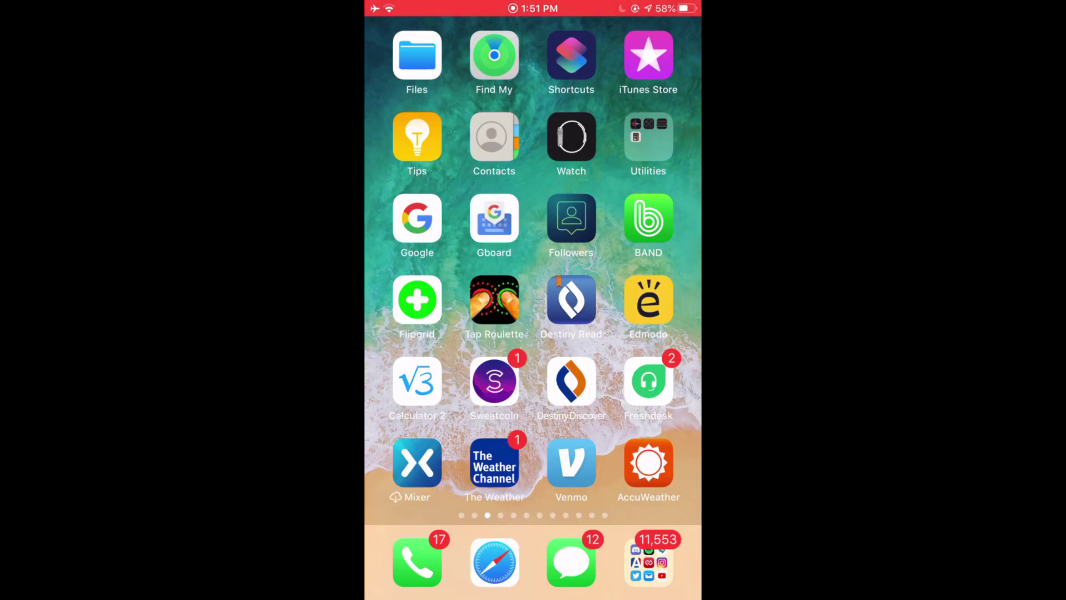
Step: Browse On My iPhone > Minecraft > games > com.mojang > minecraftWorlds in Files
click(417, 56)
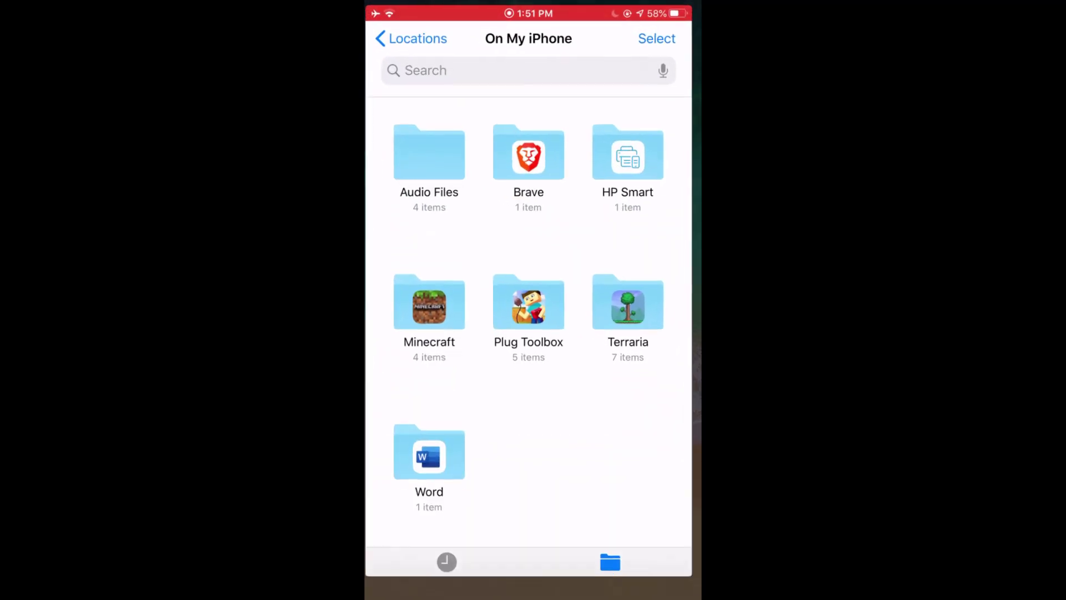
click(411, 34)
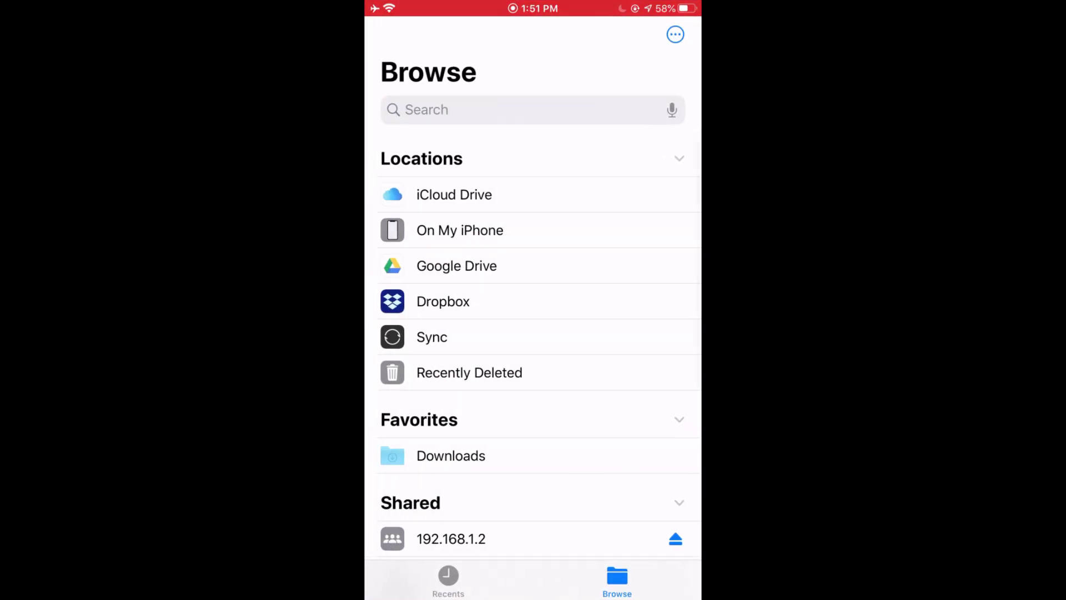
click(438, 229)
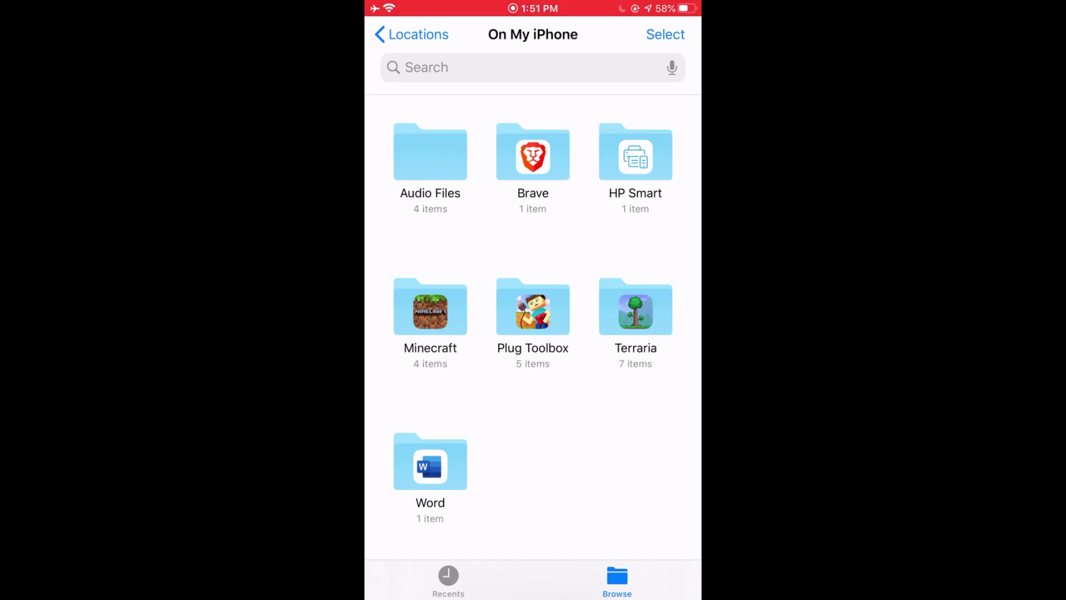
click(430, 311)
click(431, 151)
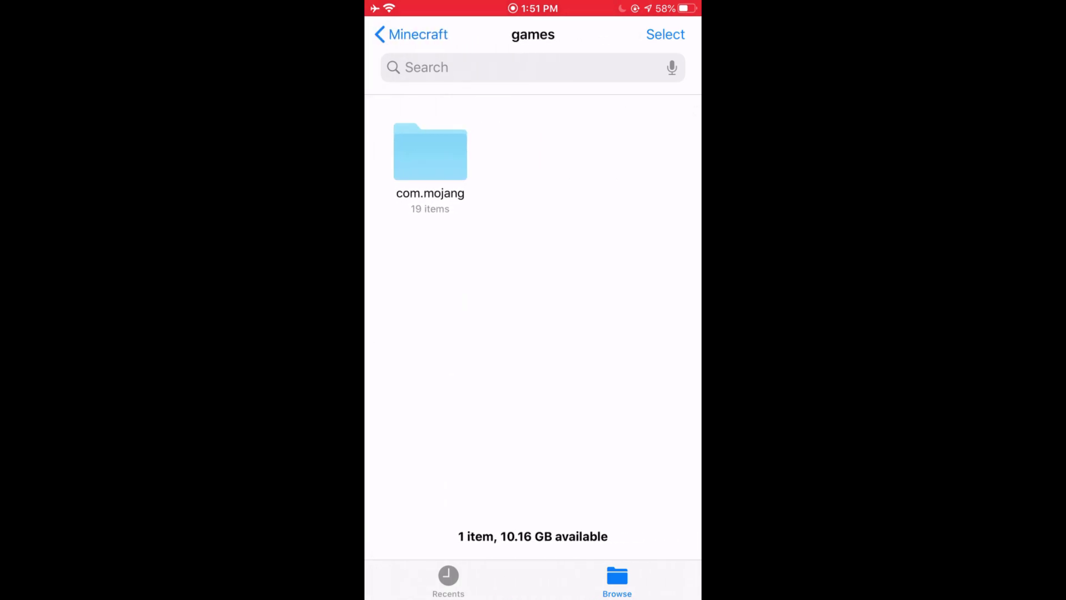
click(435, 151)
click(533, 454)
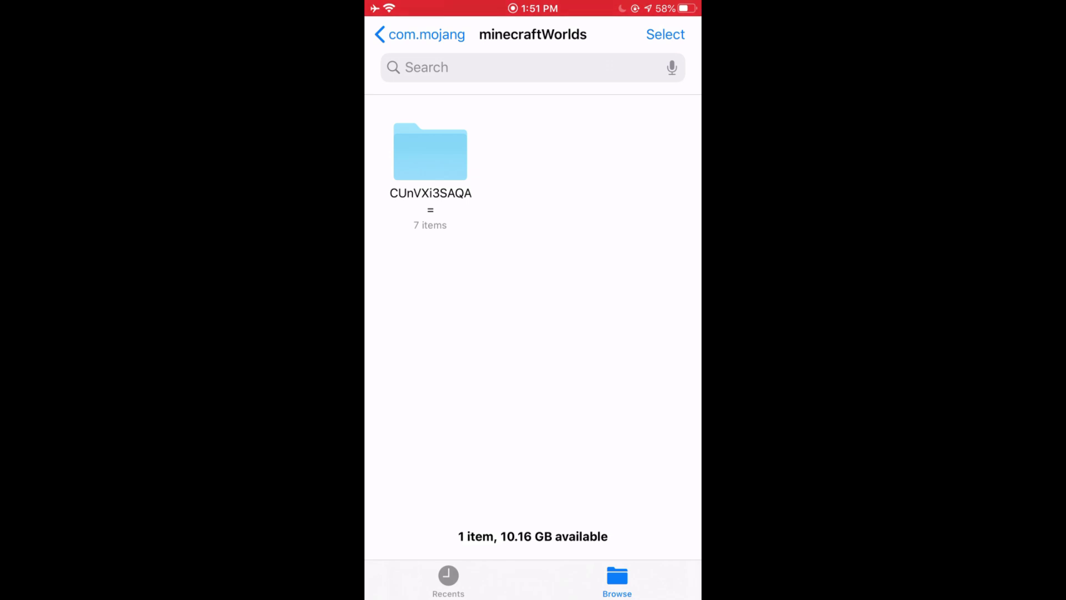
Step: Inspect the CUnVXi3SAQA= world folder and its world_icon image, then return to minecraftWorlds
click(430, 151)
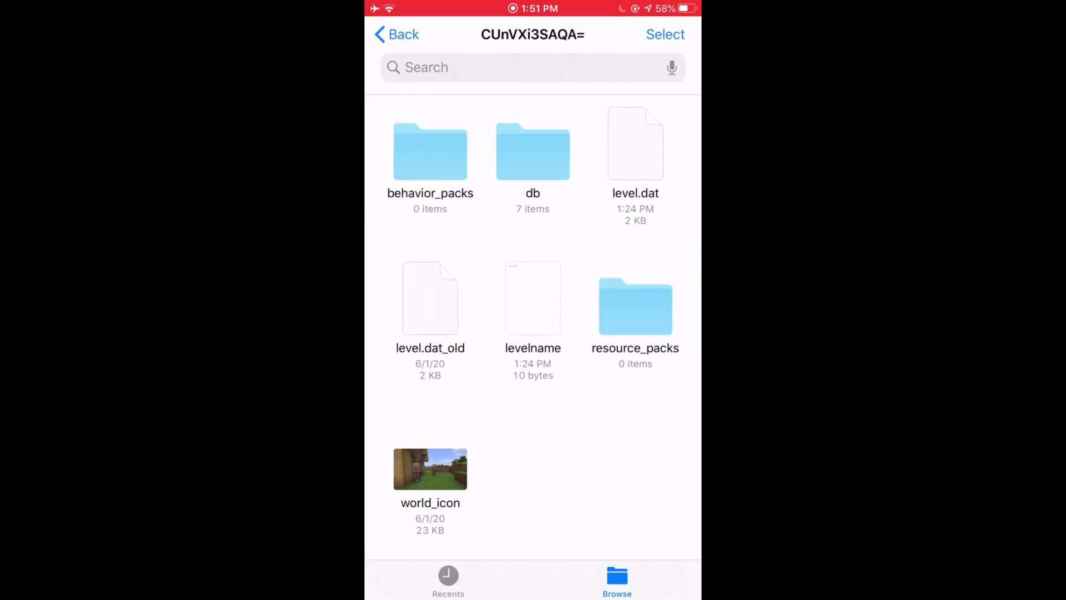
click(430, 469)
click(398, 34)
click(397, 34)
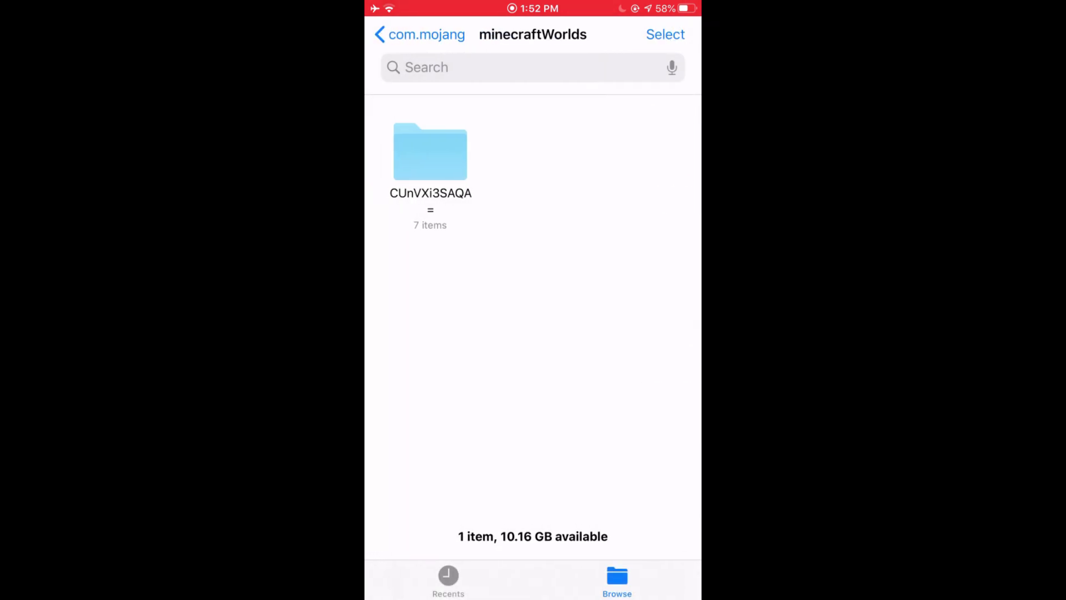
Step: Share the CUnVXi3SAQA= folder and scroll the full app list down to FTPManager
click(430, 151)
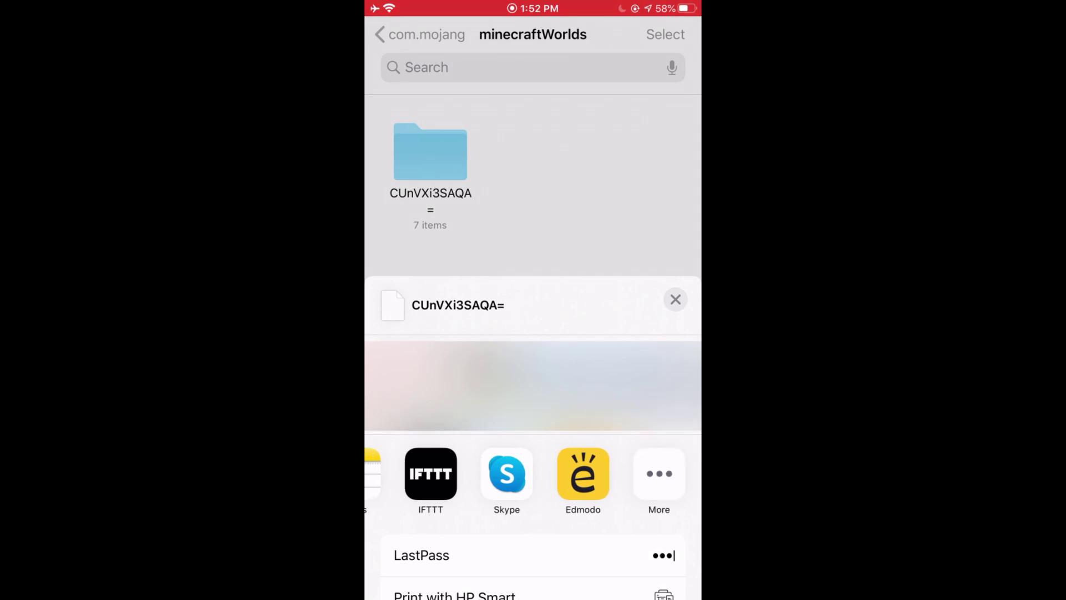
click(659, 474)
scroll(533, 333, down, 5)
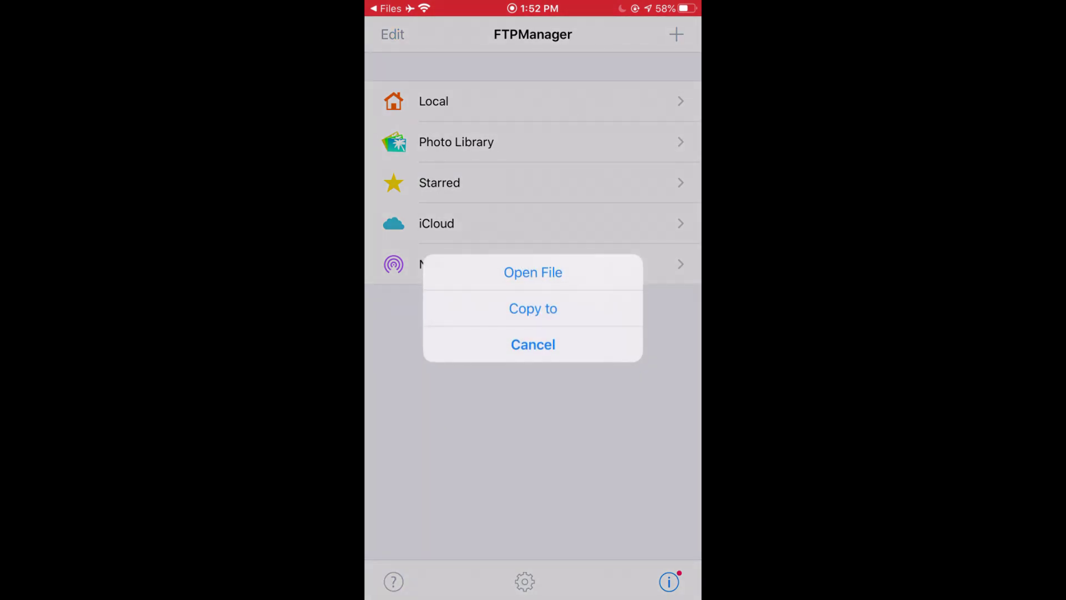
Step: Copy the incoming world folder into FTPManager's Local storage and start a new FTP connection
click(533, 307)
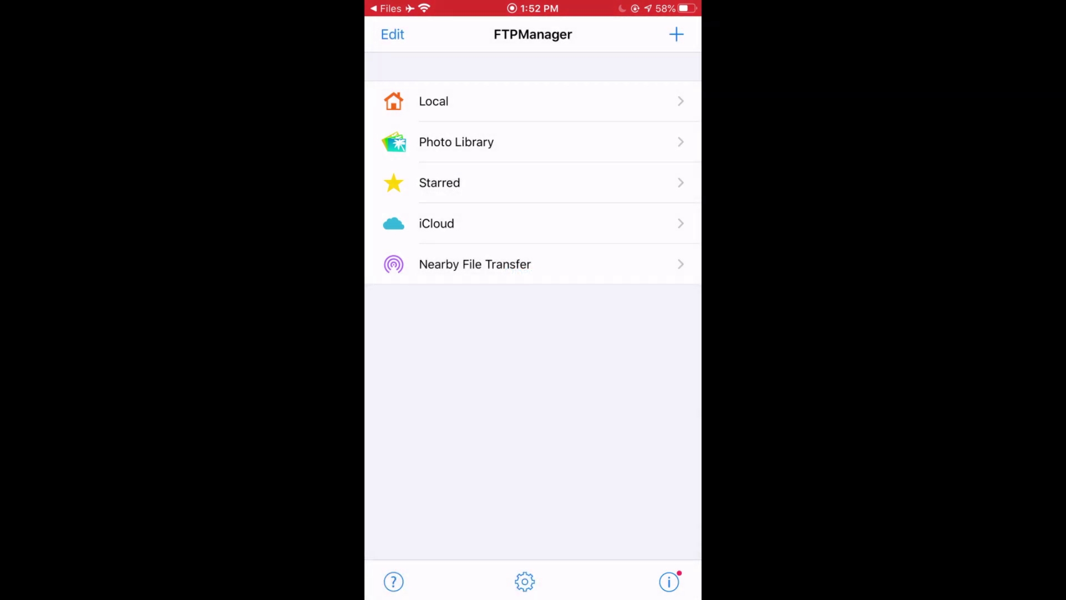
click(433, 124)
click(676, 35)
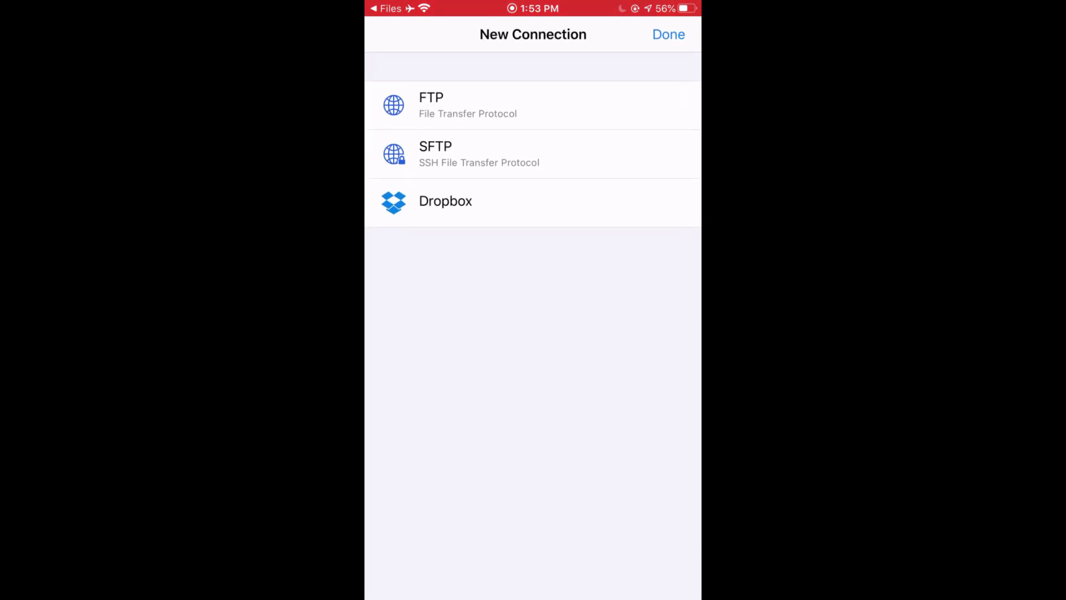
click(468, 105)
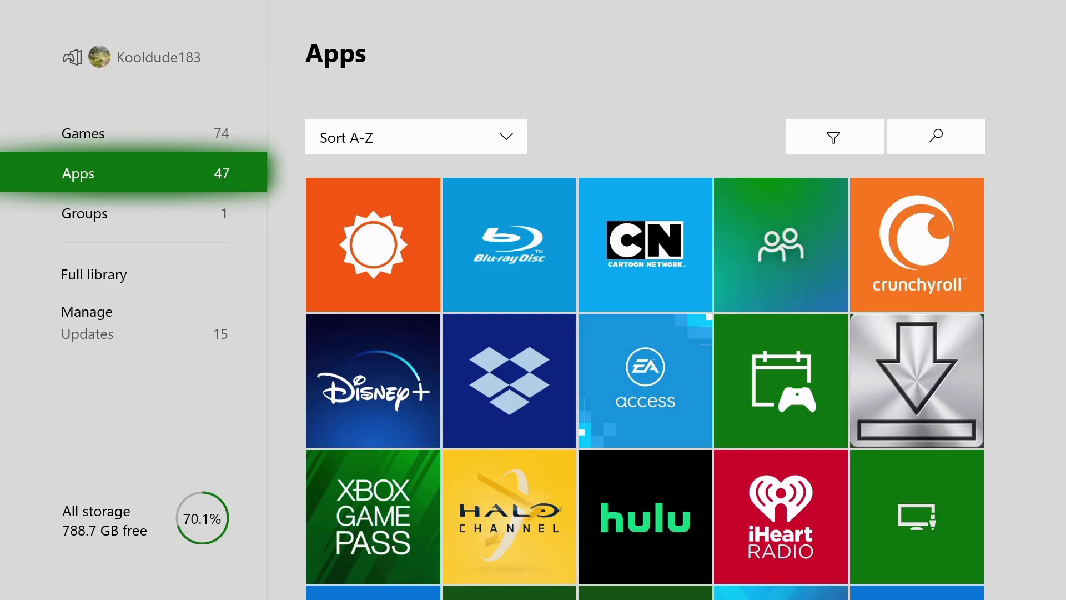
Step: Launch File Downloader on the Xbox and start its FTP server at ftp://192.168.1.3
key(Right)
key(Right)
key(Right)
key(Right)
key(Right)
key(Down)
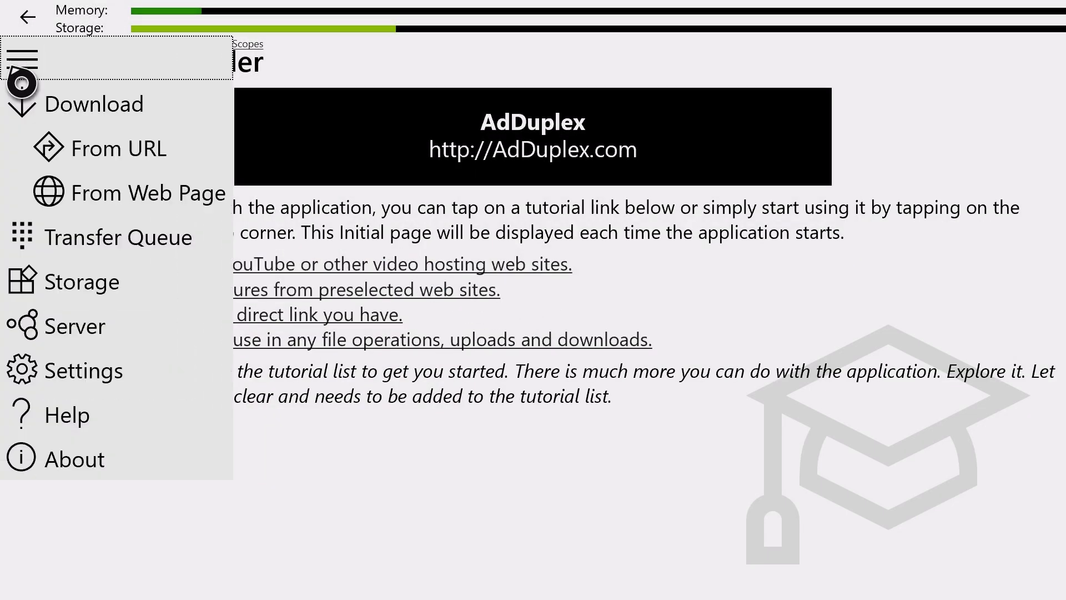
click(114, 333)
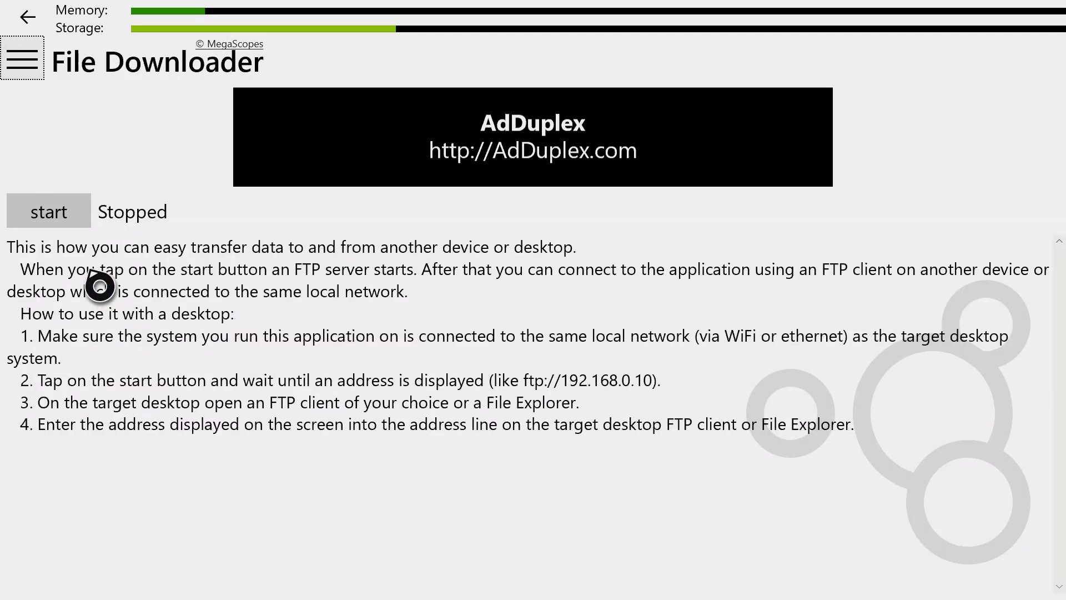
click(74, 220)
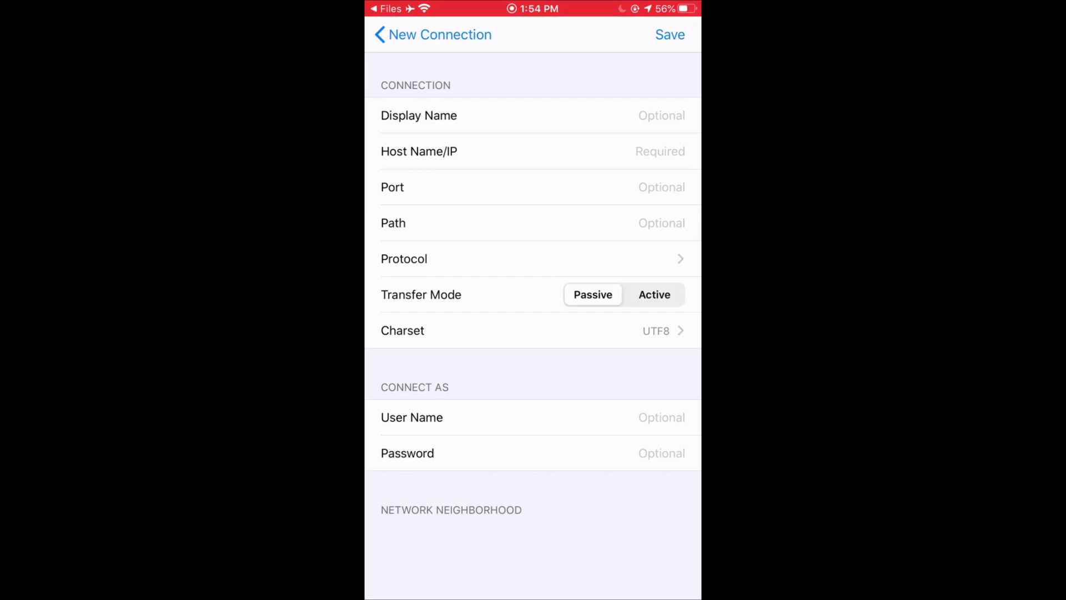
Step: Enter host 192.168.1.3 in the new FTP connection and save it
click(386, 578)
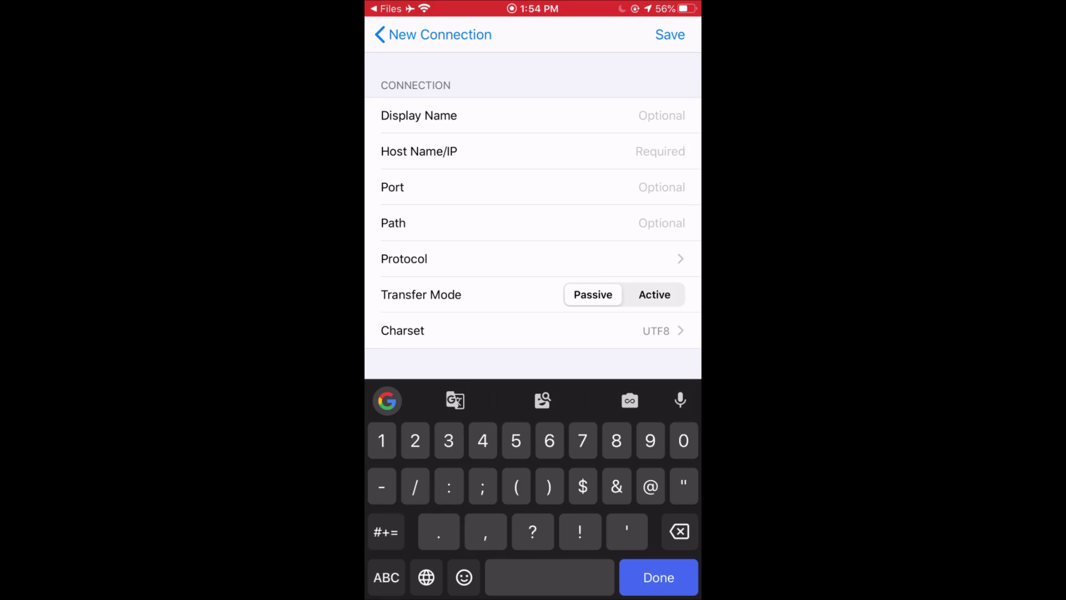
text(192.16)
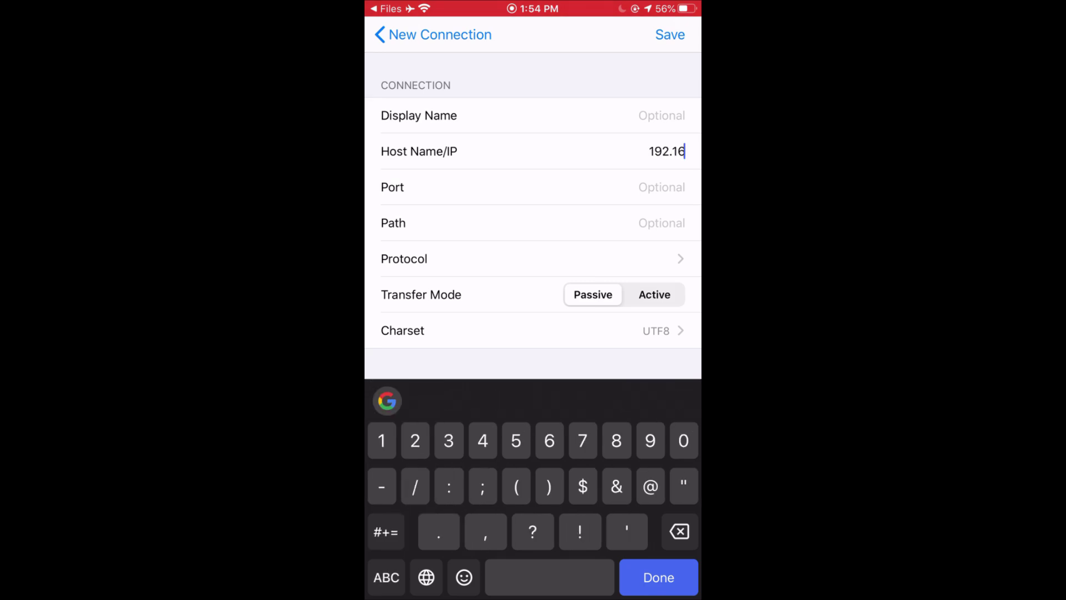
text(8.1.3)
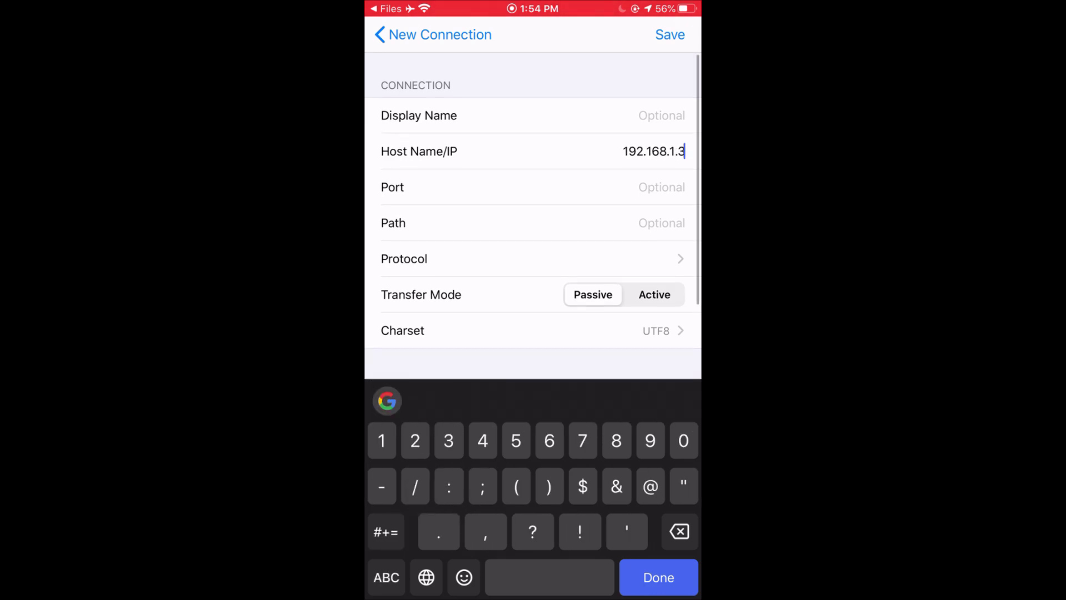
click(670, 35)
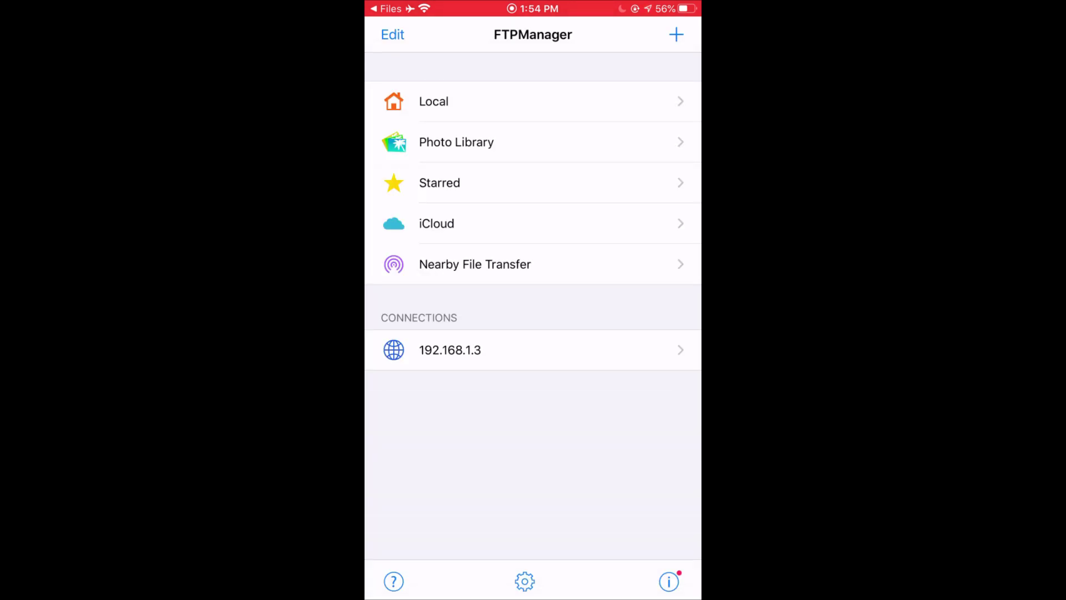
Step: Copy the CUnVXi3SAQA= folder from On My iPhone to Local Storage on the 192.168.1.3 server
click(434, 101)
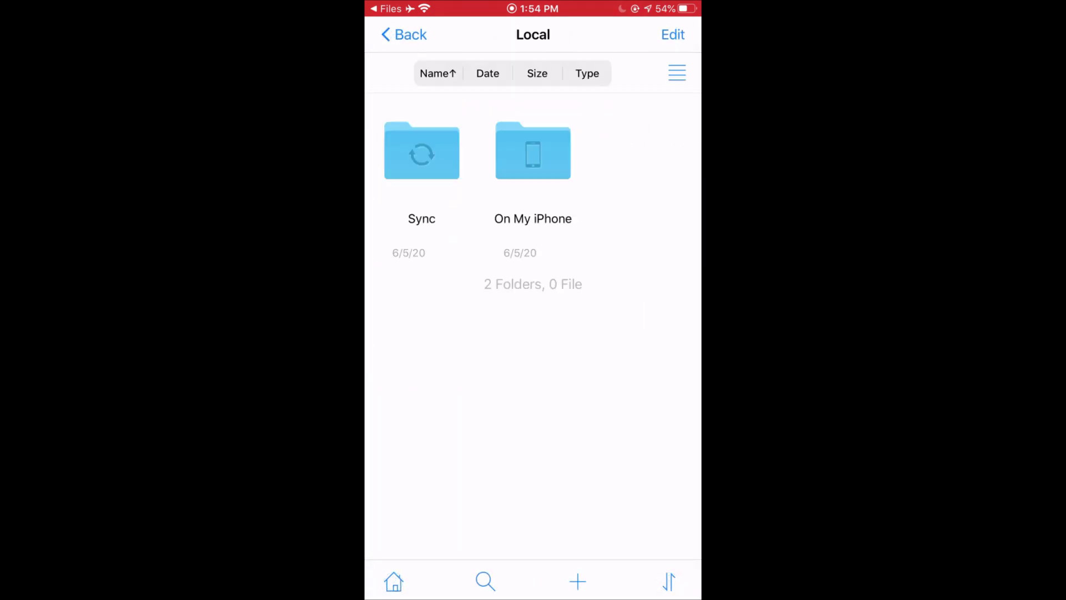
click(533, 153)
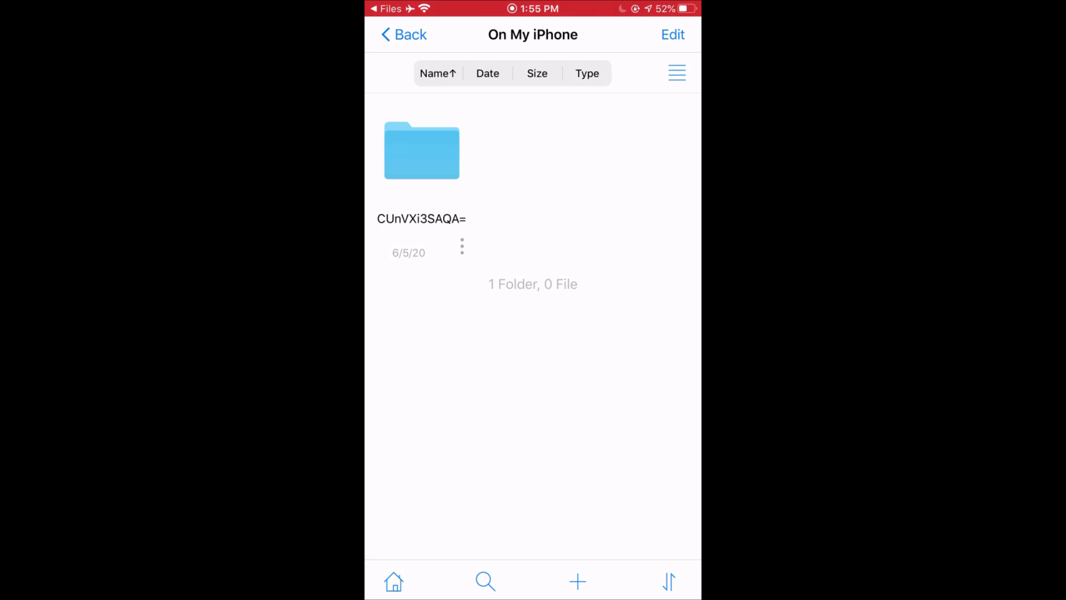
click(462, 246)
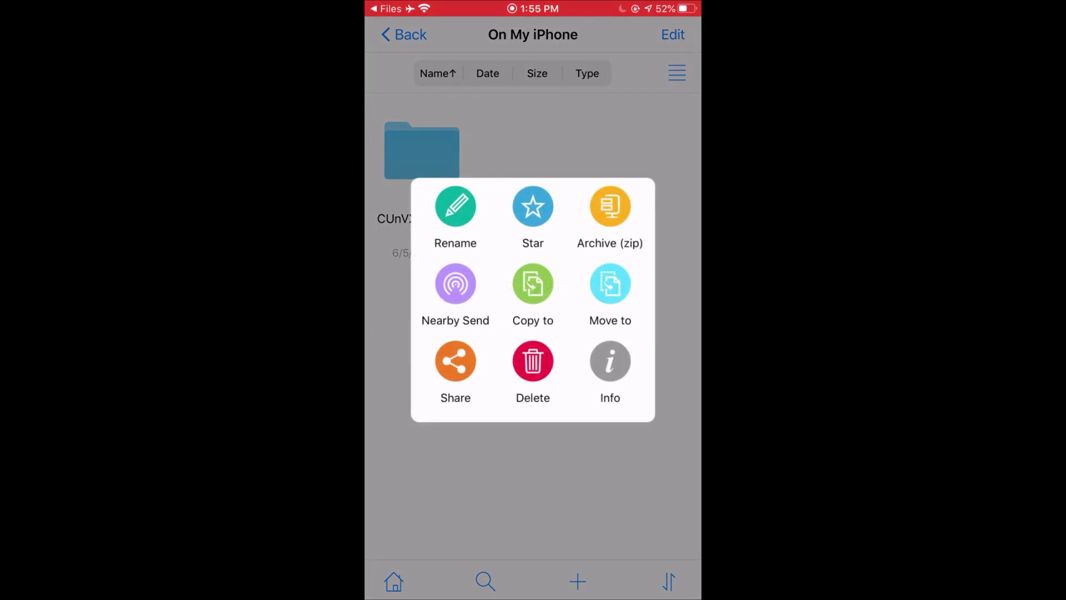
click(533, 284)
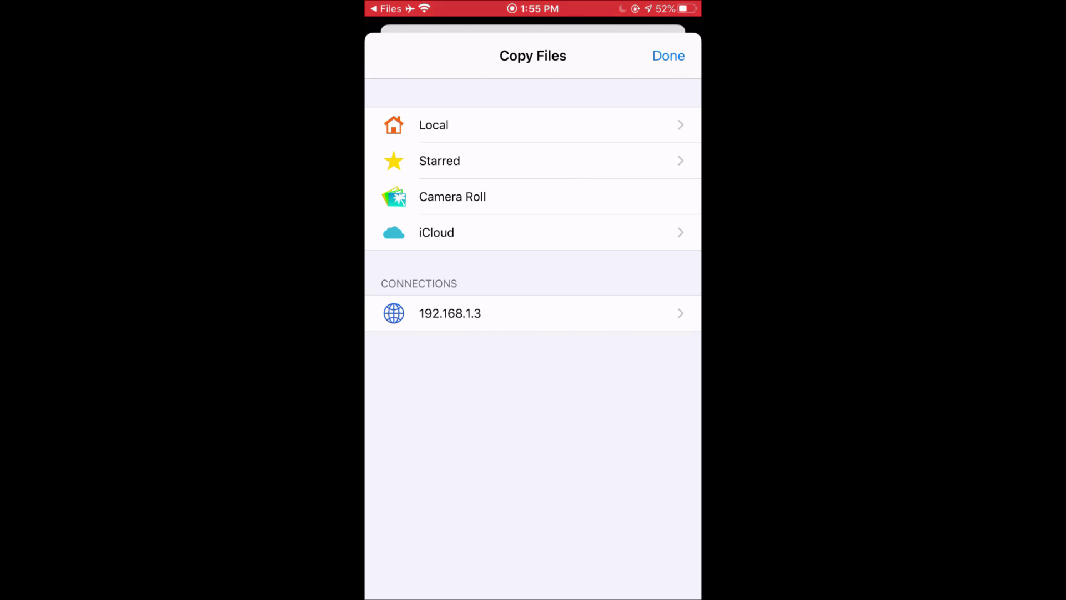
click(450, 313)
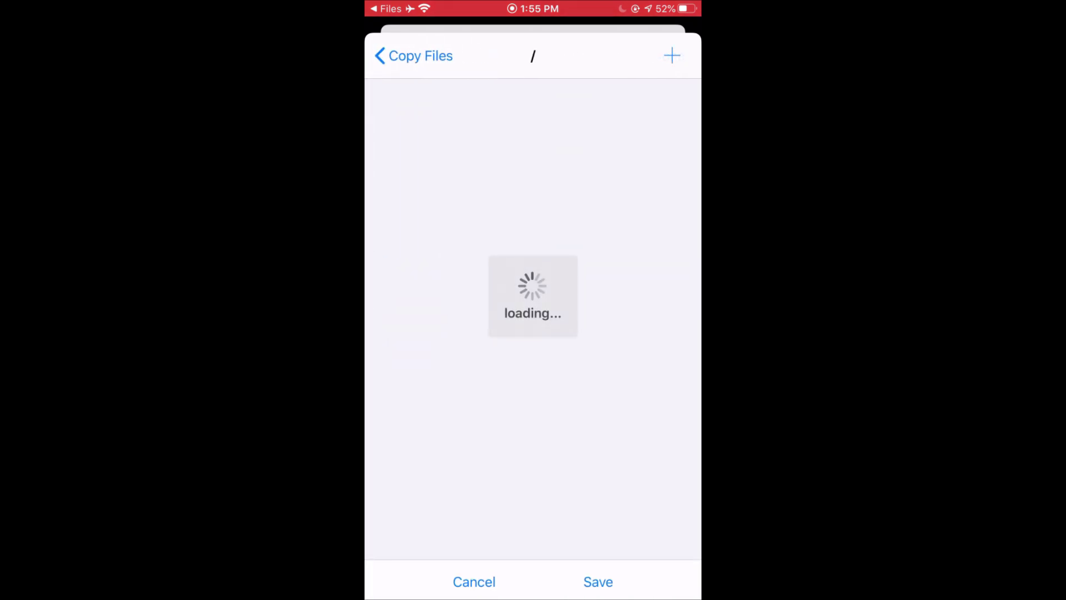
click(466, 126)
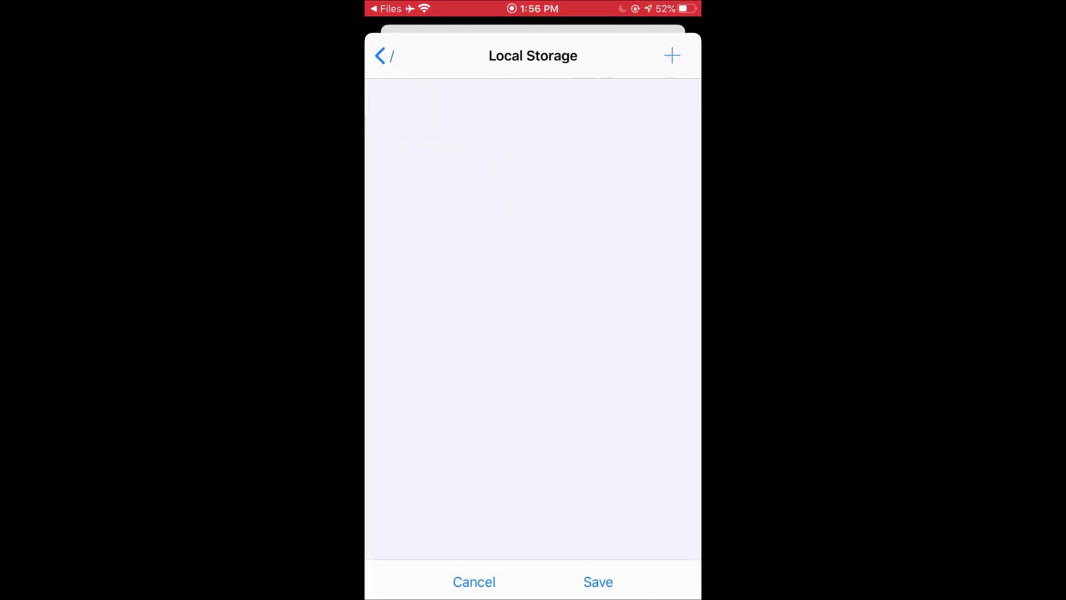
click(598, 581)
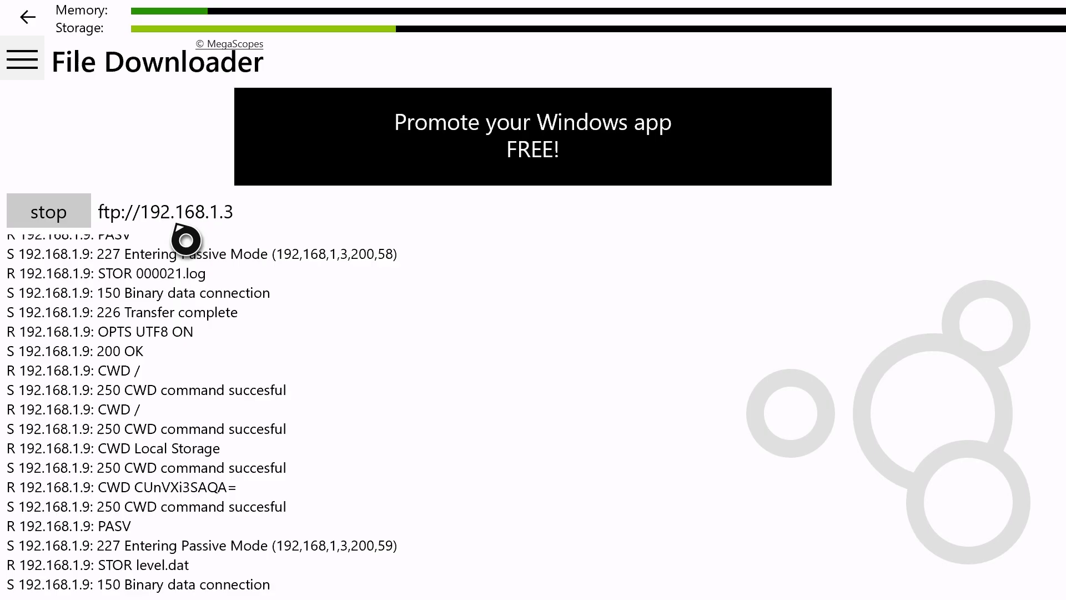
Step: Stop File Downloader's FTP server so its status reads Stopped
click(48, 212)
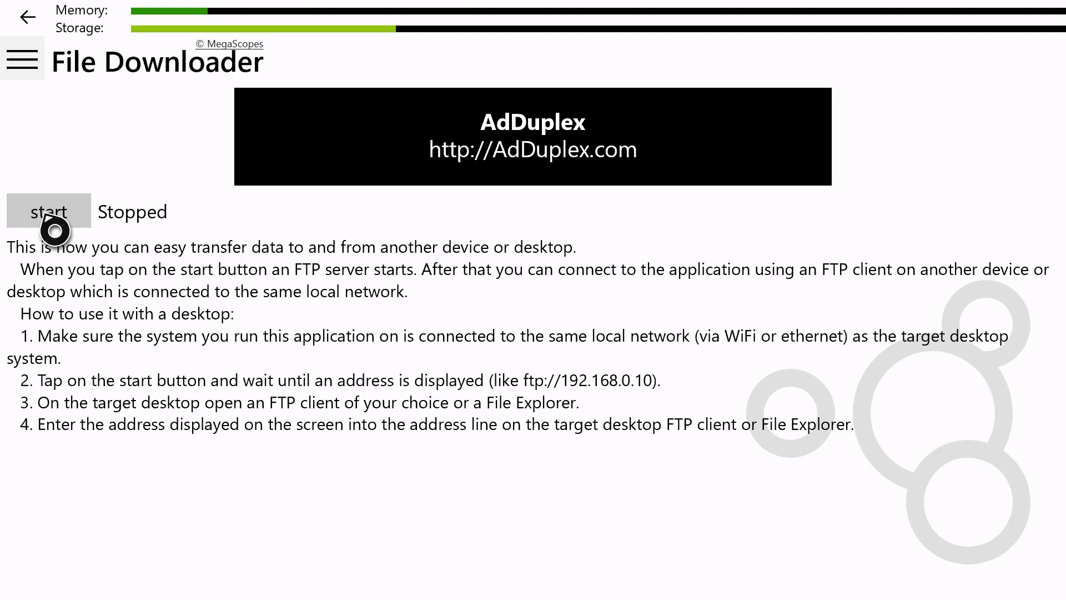
key(super)
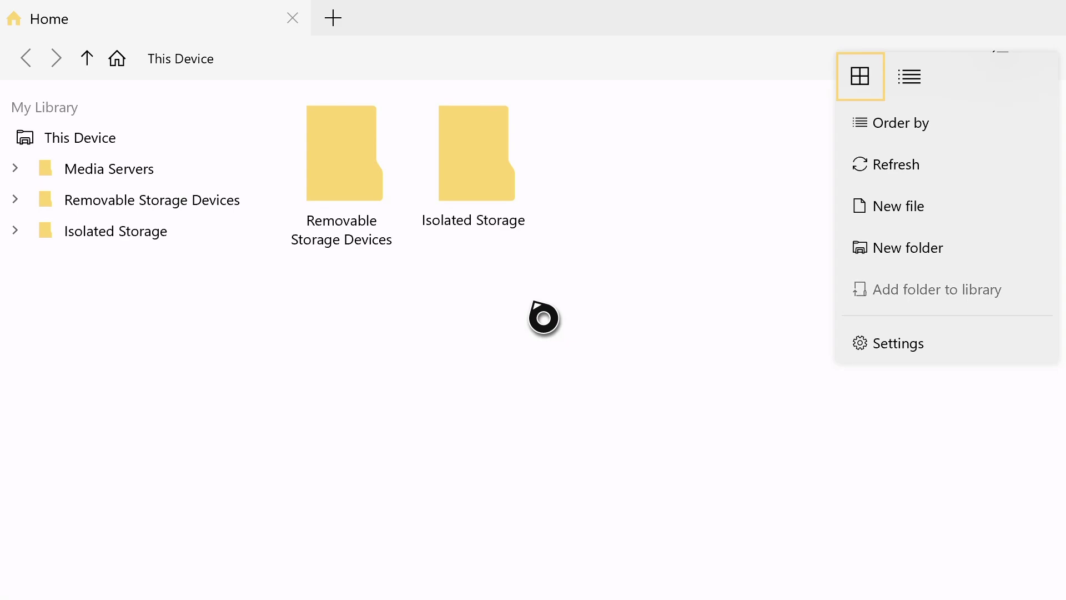
Step: Open 25974MegaScopes.UniversalFileDownloader > LocalState and copy the CUnVXi3SAQA= folder
click(507, 134)
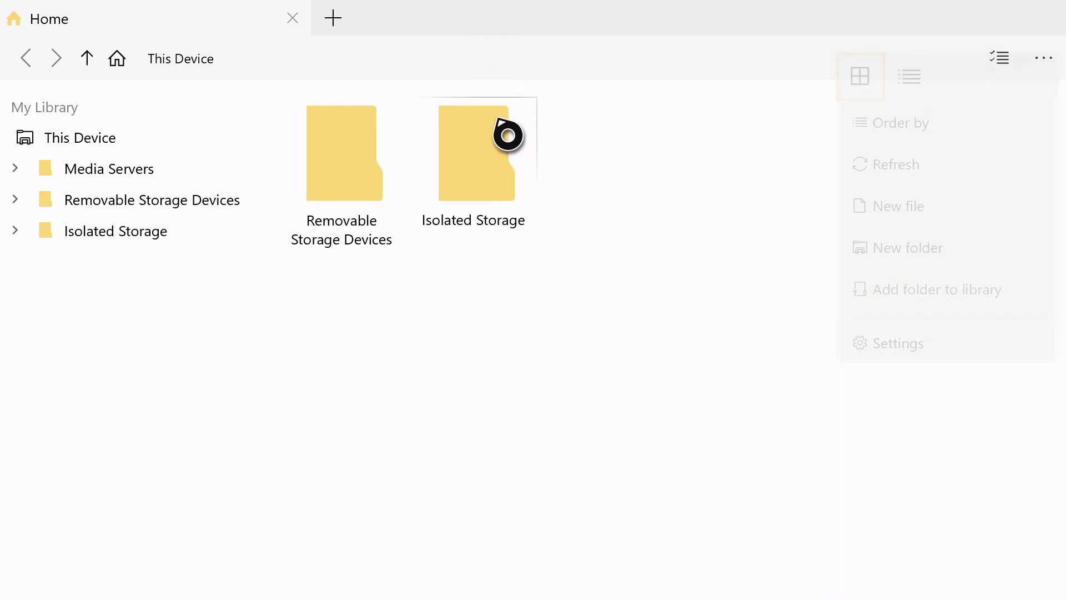
click(506, 134)
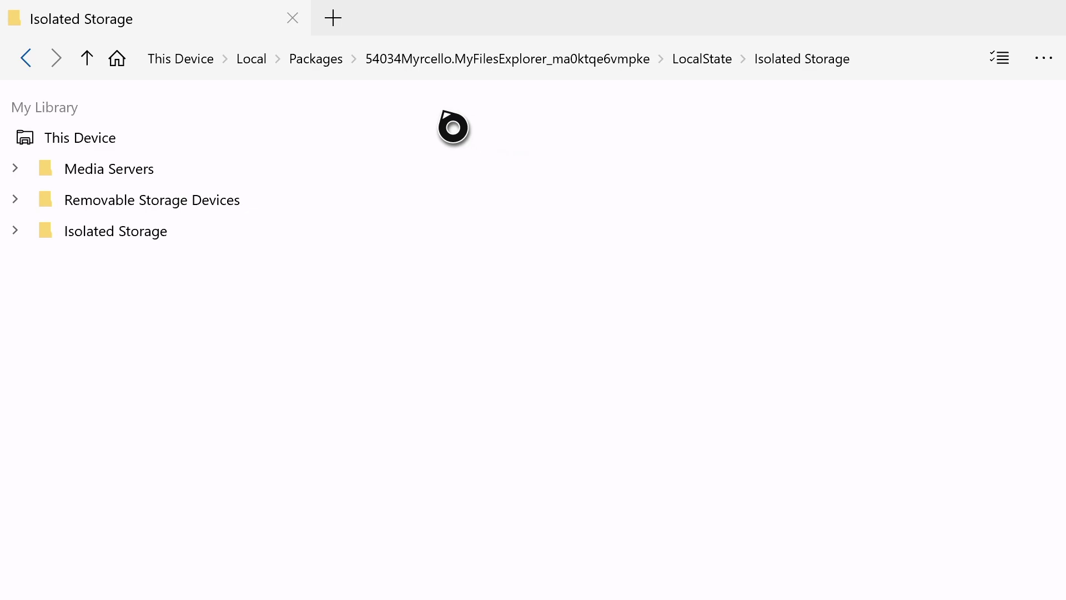
click(327, 65)
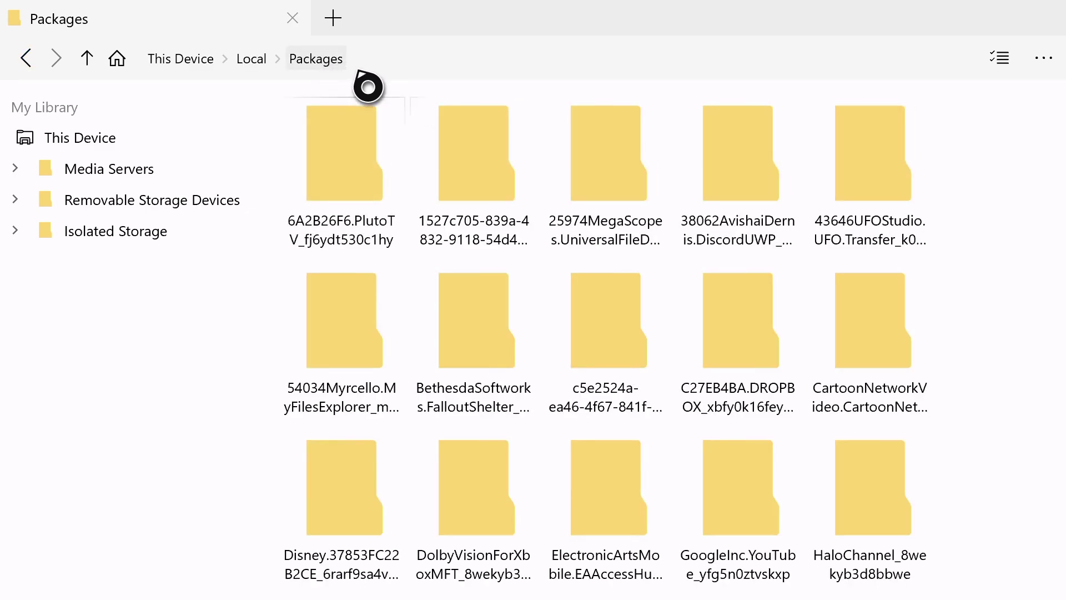
double_click(583, 211)
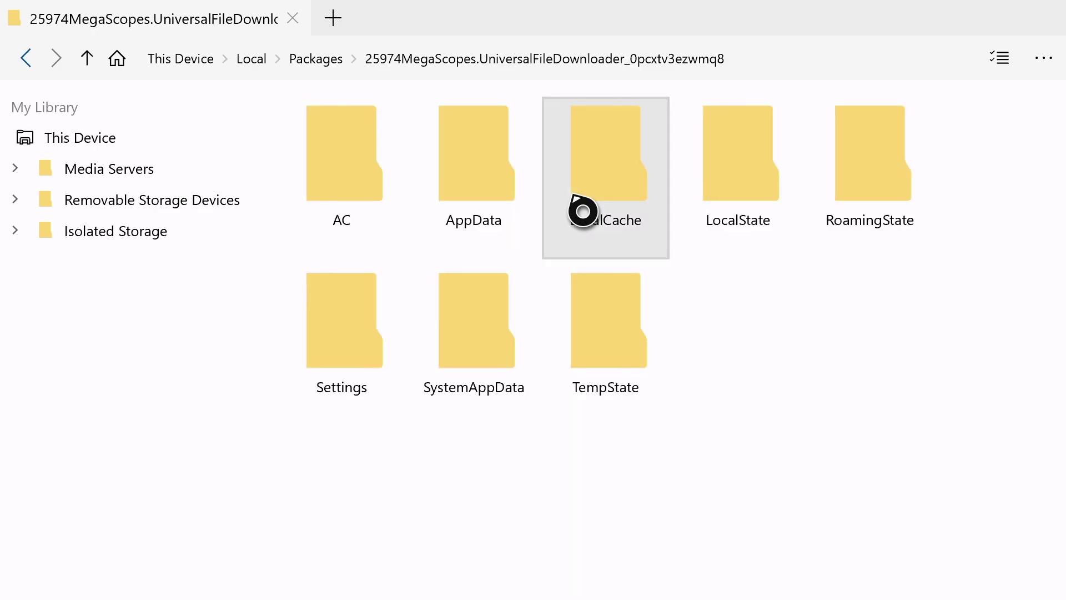
double_click(739, 210)
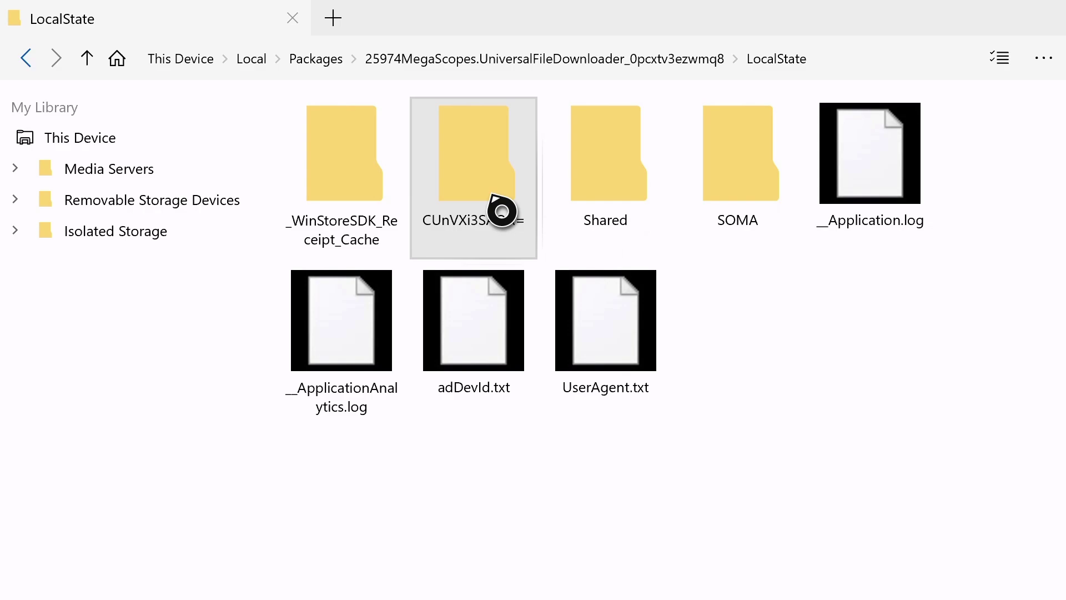
right_click(501, 211)
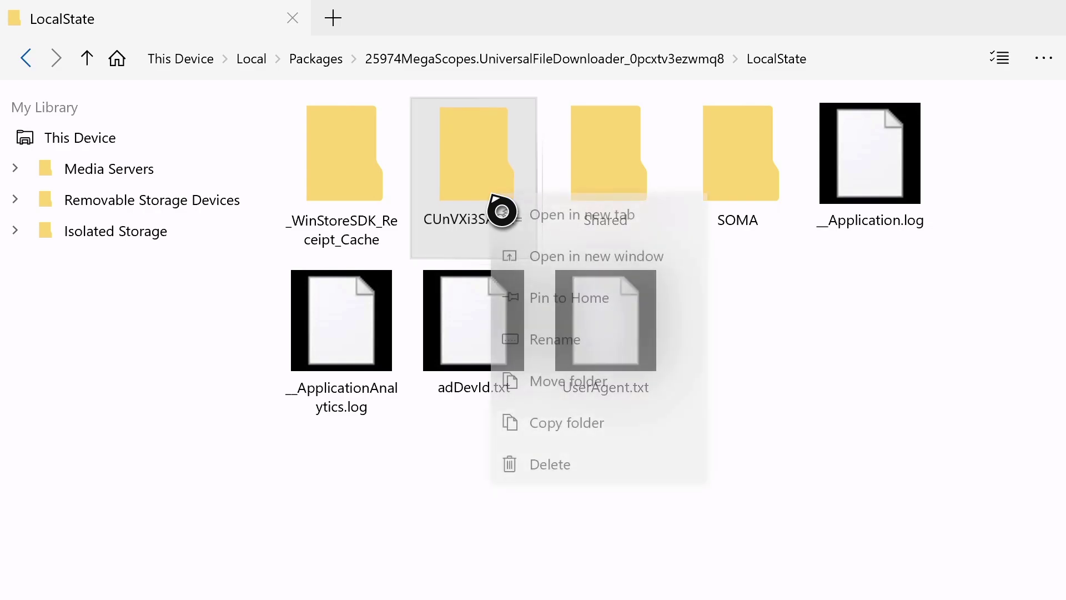
click(609, 433)
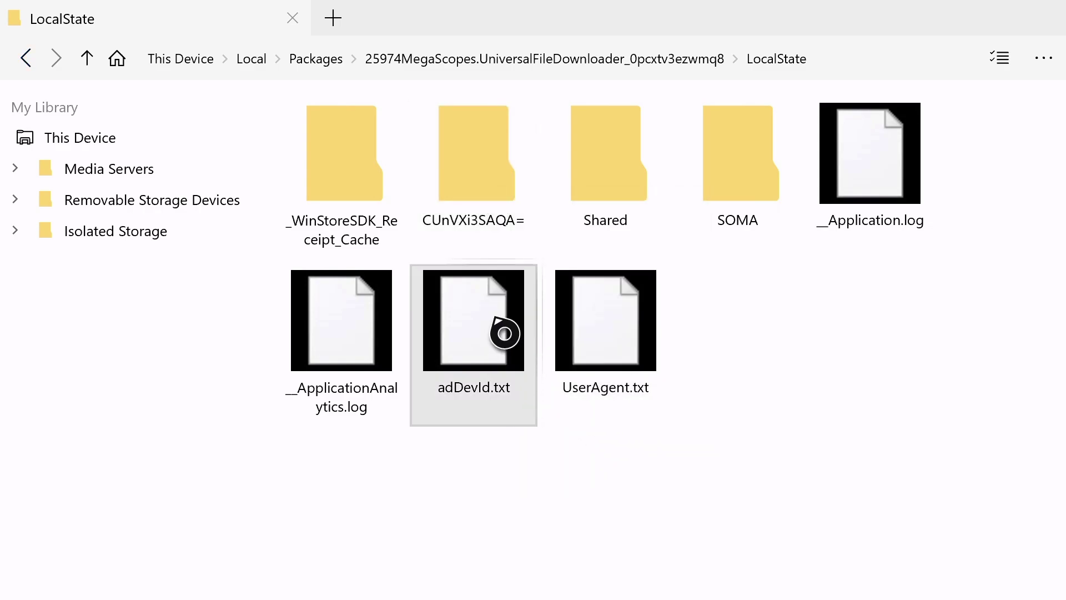
Step: Paste CUnVXi3SAQA= into Microsoft.MinecraftUWPConsole's LocalState > games > com.mojang > minecraftWorlds folder
click(307, 62)
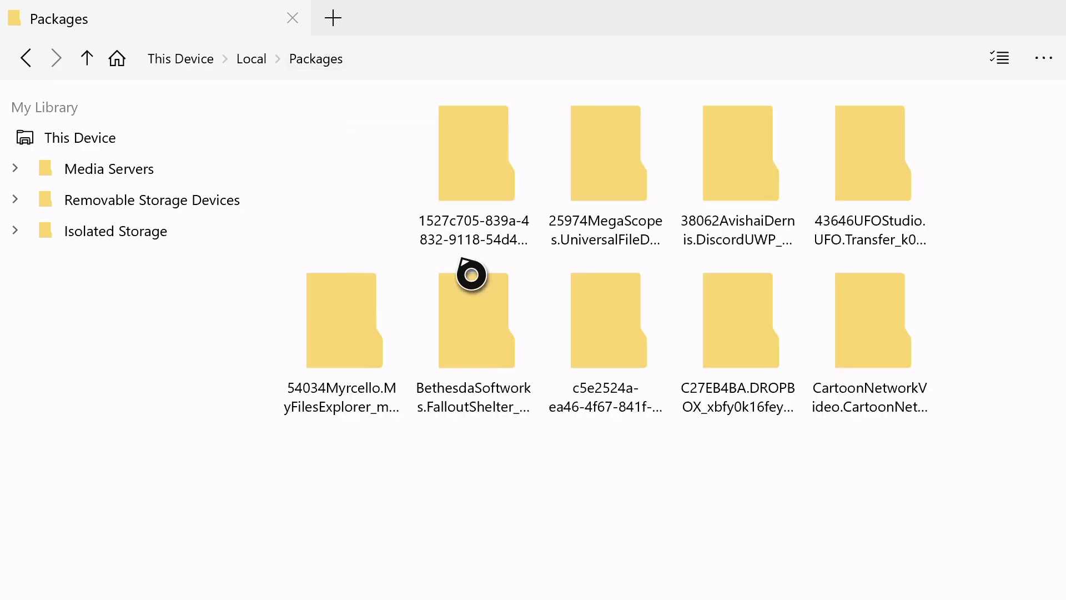
scroll(471, 275, down, 6)
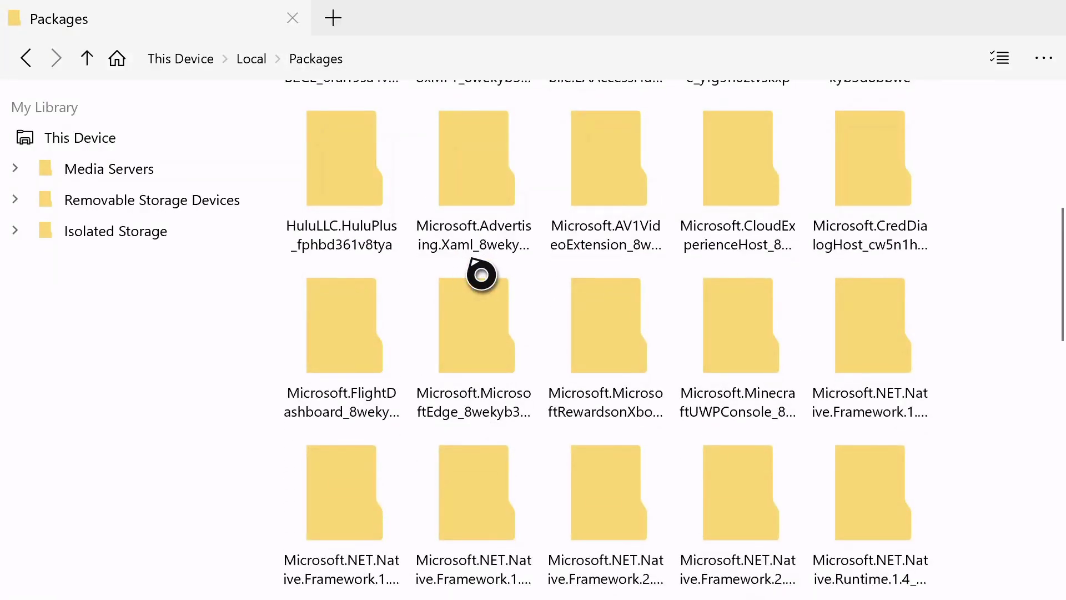
double_click(766, 357)
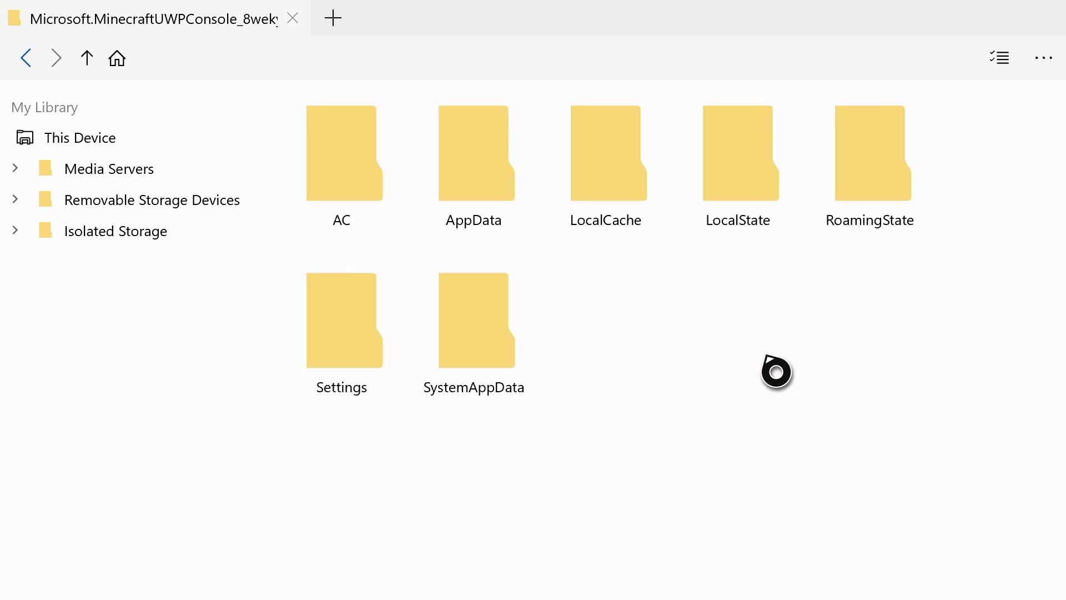
double_click(757, 243)
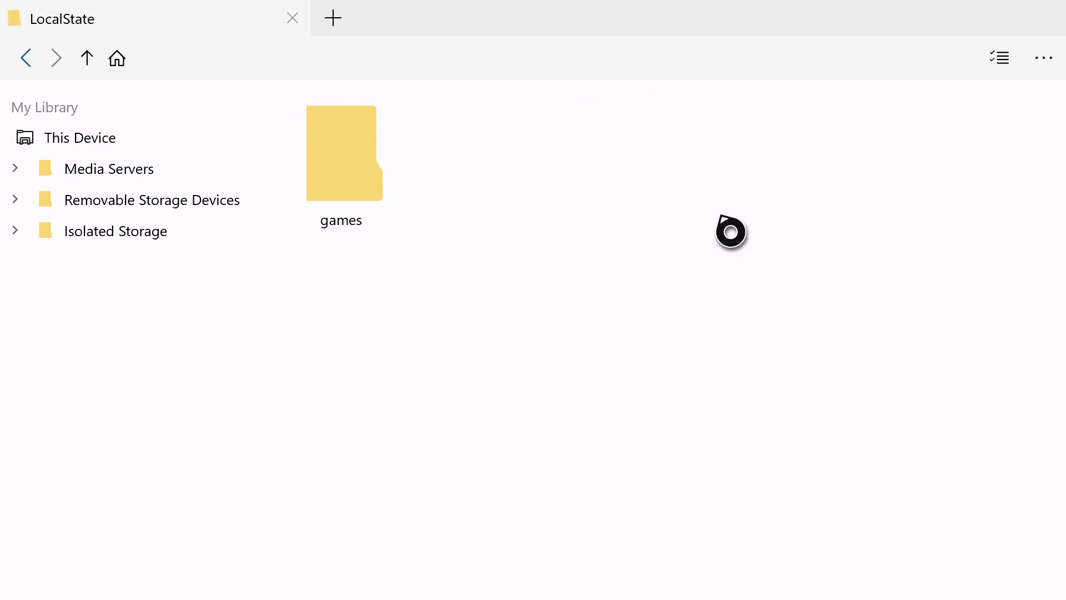
double_click(394, 175)
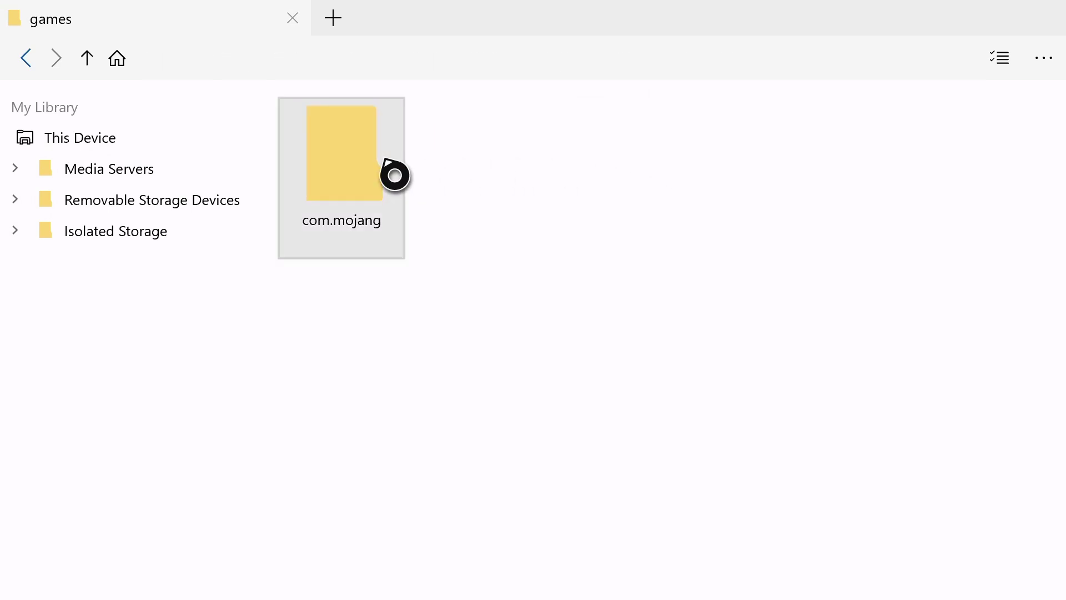
double_click(366, 190)
double_click(470, 191)
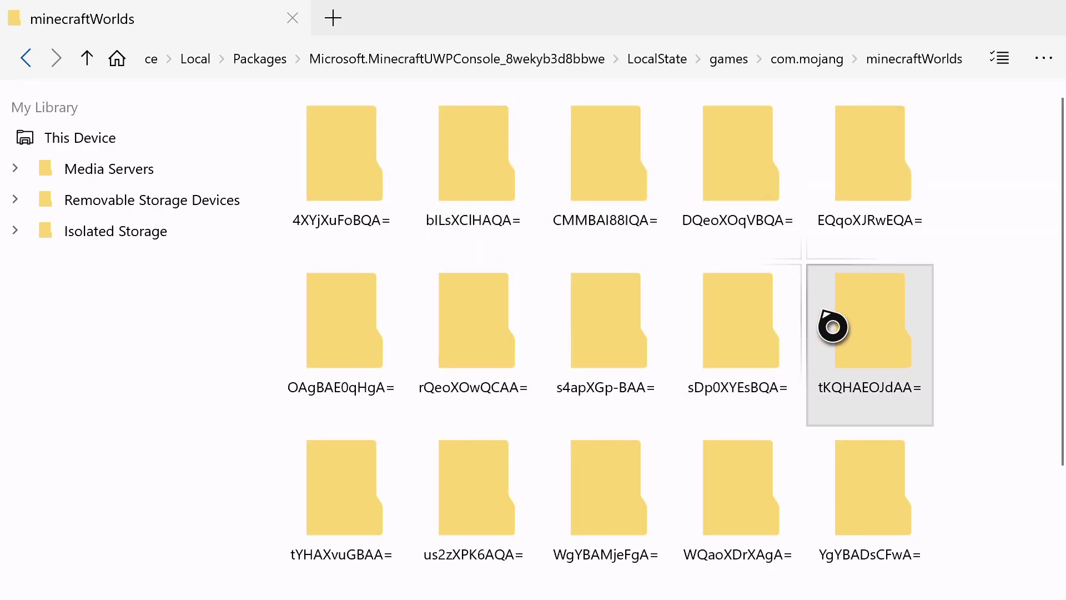
right_click(999, 324)
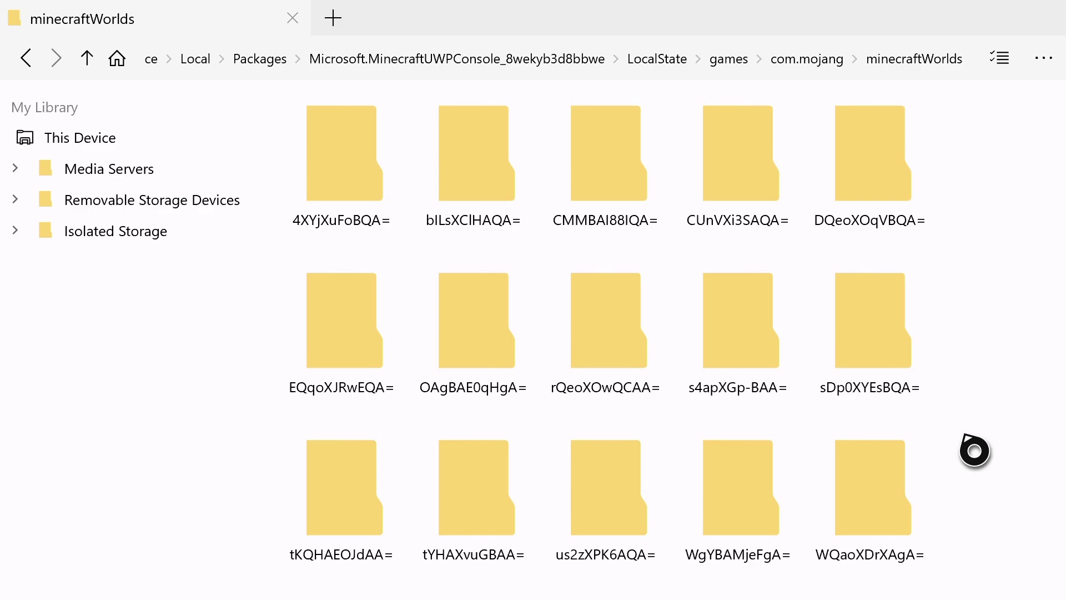
key(super)
Step: Launch Minecraft from the pinned games and highlight Test World, first in the 19-world list
key(Down)
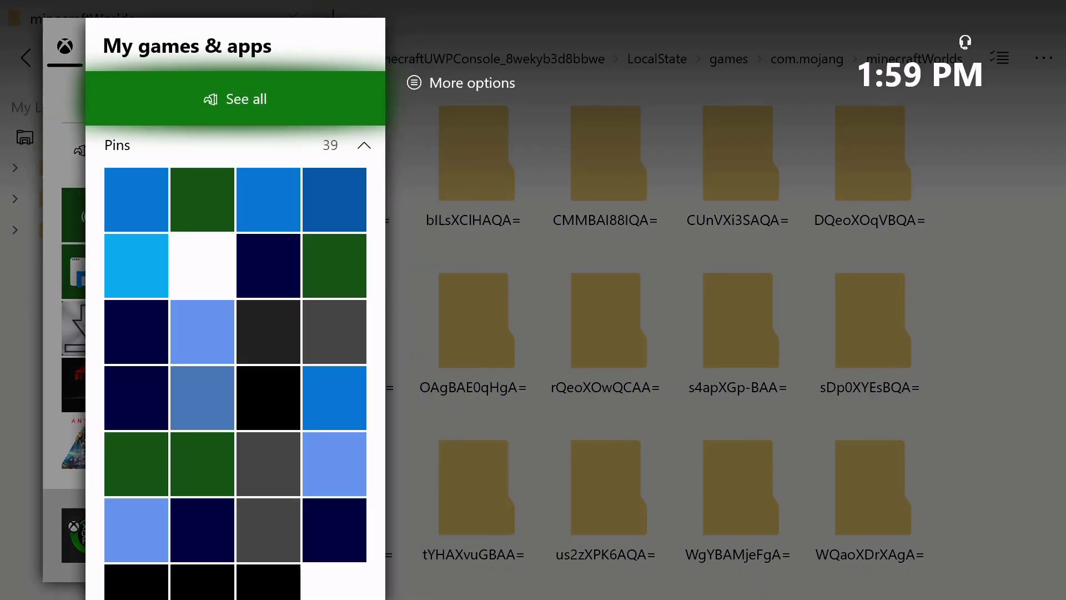
key(Down)
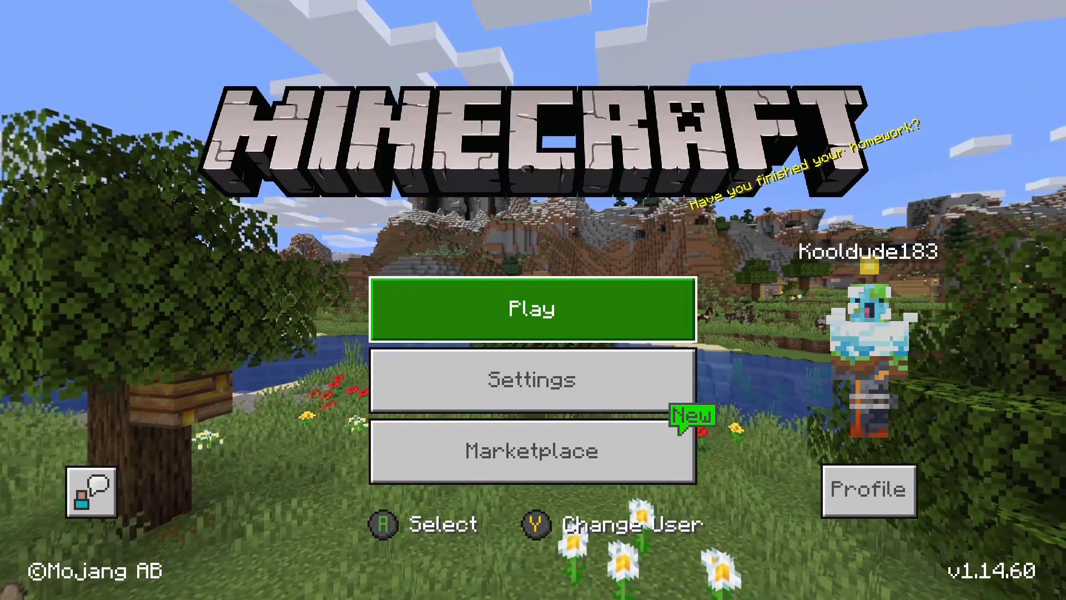
key(Return)
key(Down)
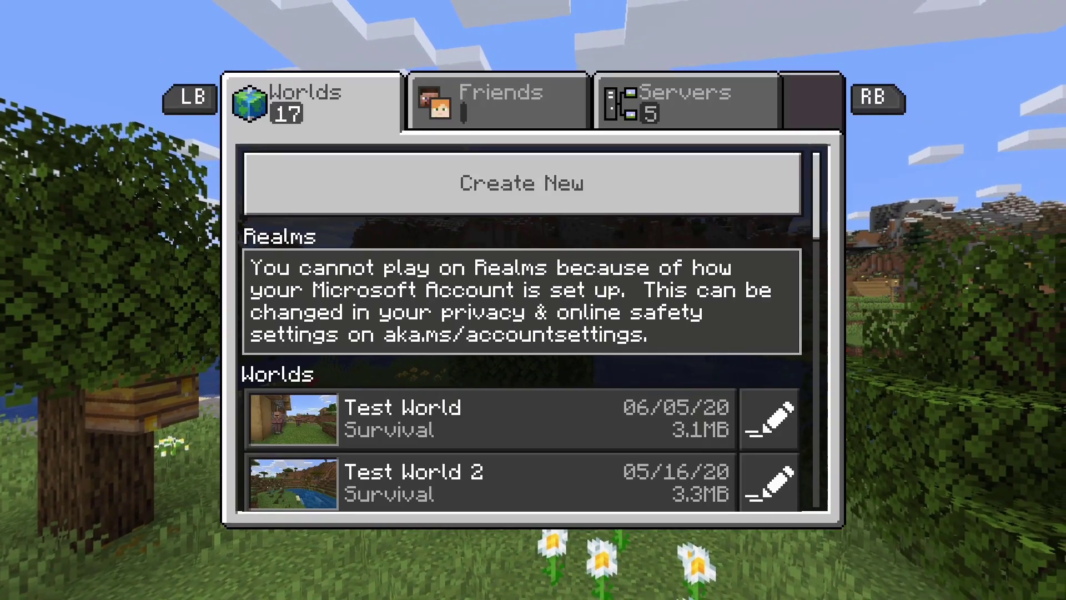
key(Down)
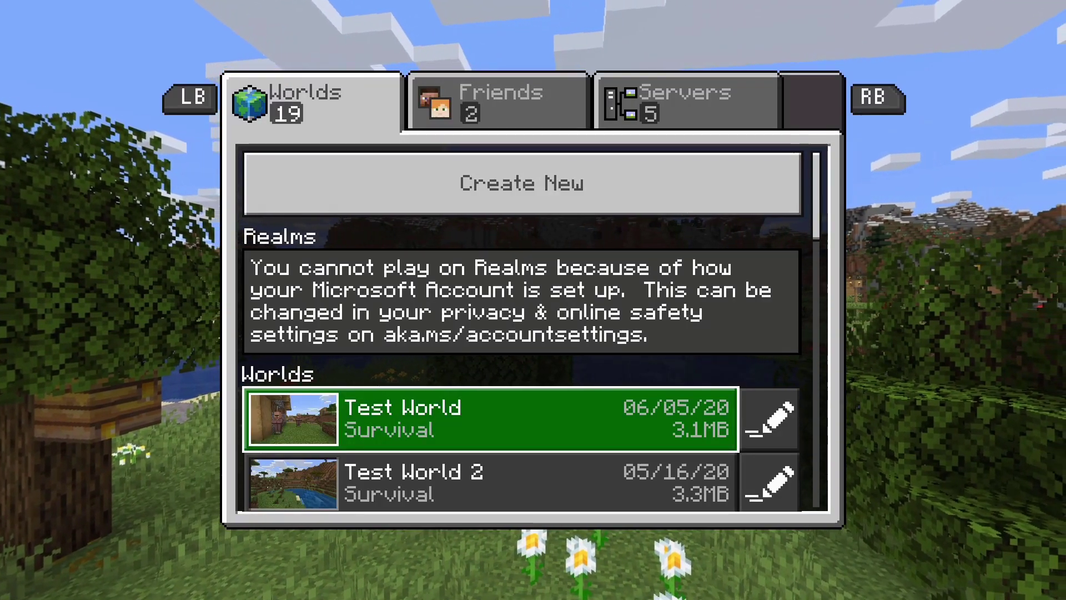